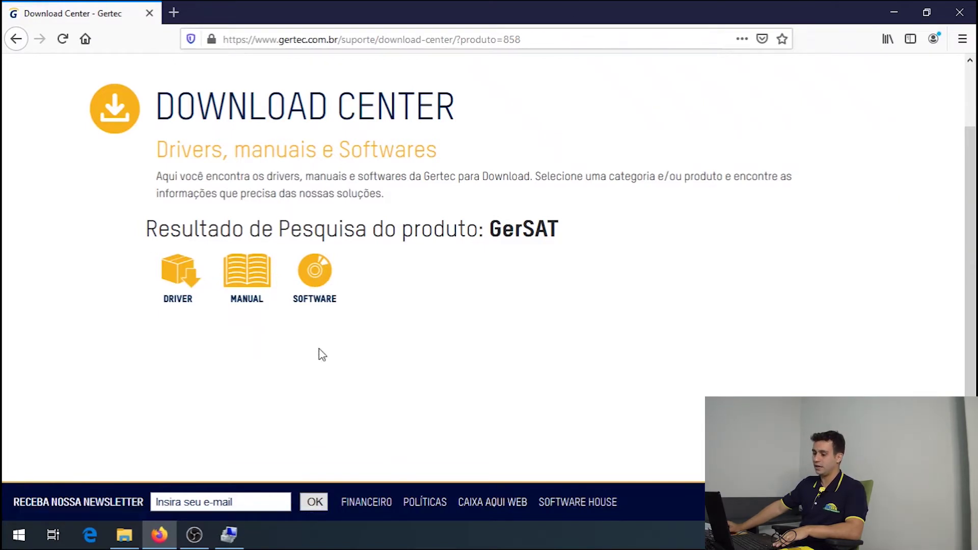
# Bring up the File Explorer jump list from the taskbar.
pyautogui.rightClick(125, 534)
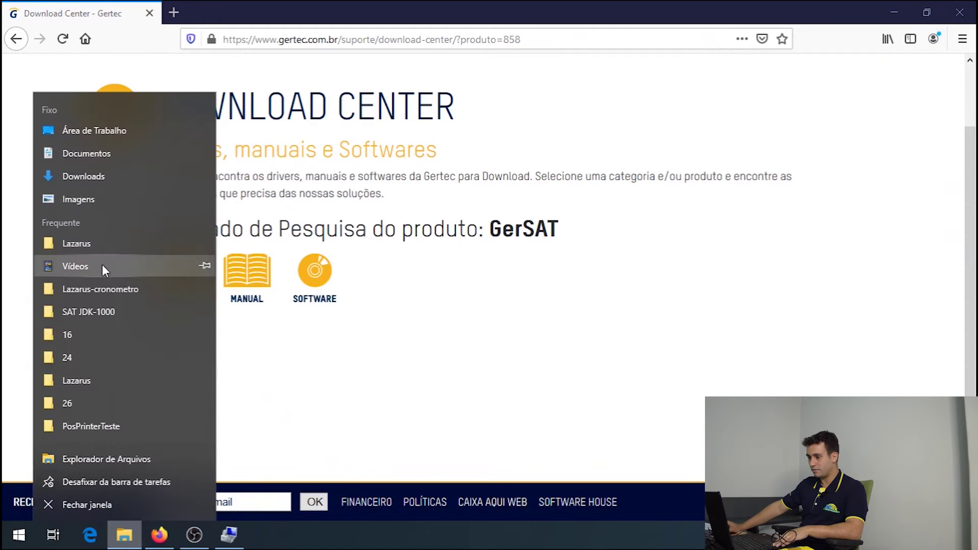
# Inspect the Ativador, DLLSAT and DriverUSB folders on GERSAT (D:), then minimize File Explorer.
pyautogui.click(121, 136)
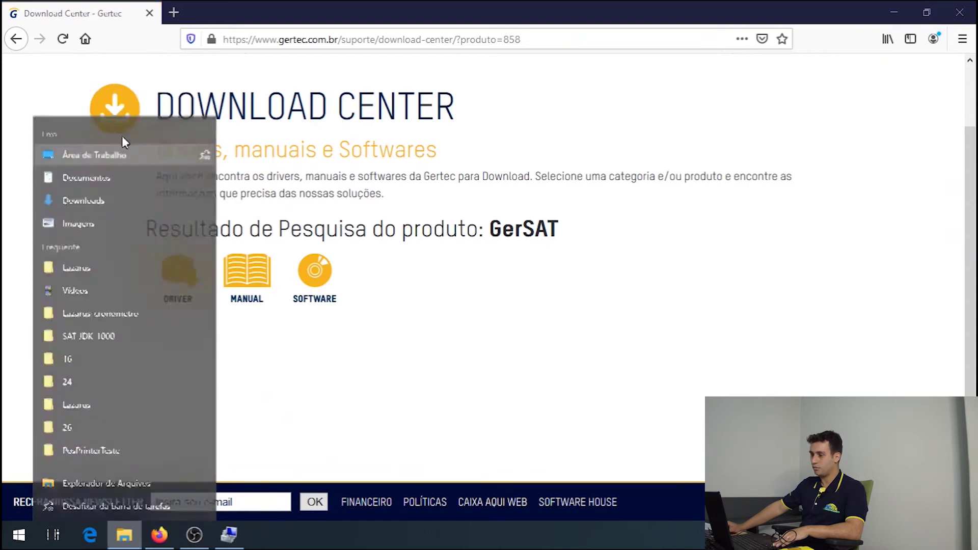
pyautogui.click(84, 287)
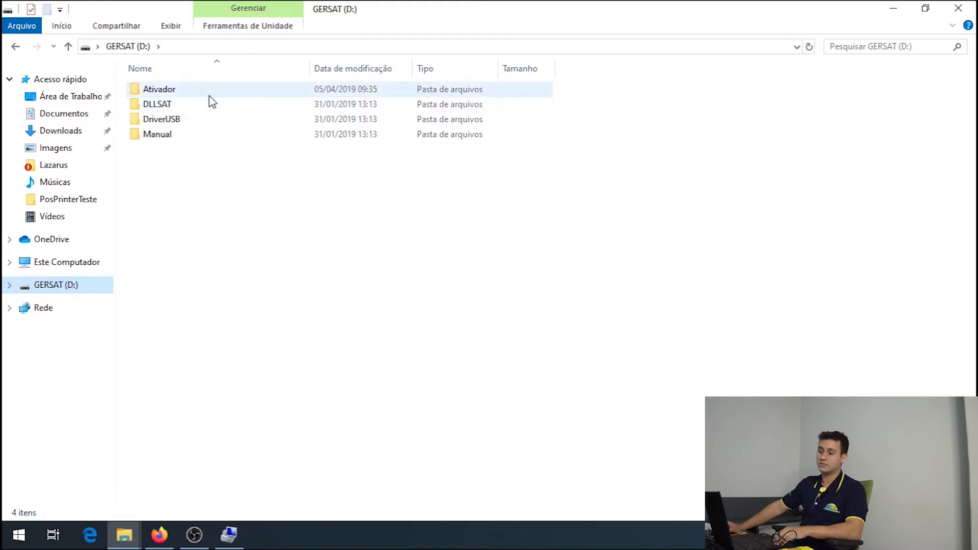
pyautogui.moveTo(213, 101)
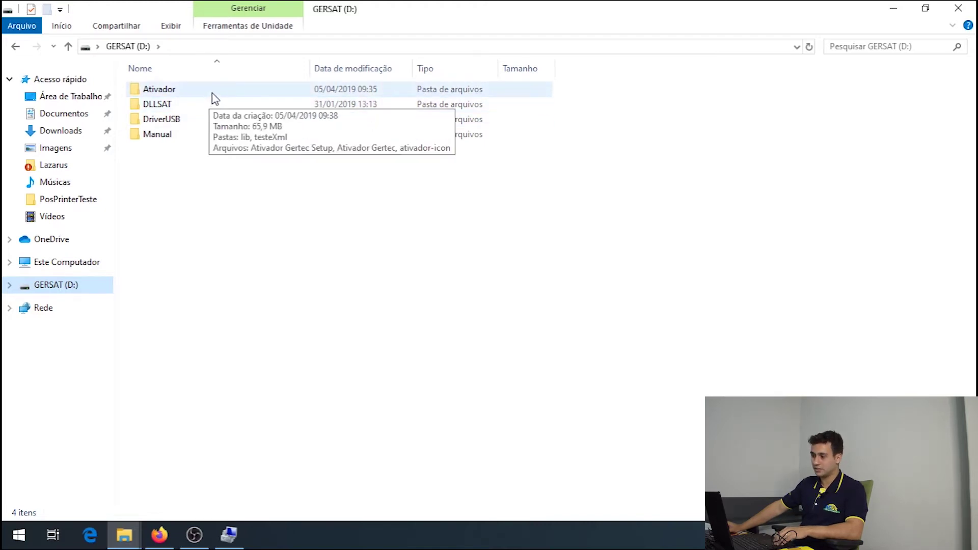
pyautogui.doubleClick(213, 94)
pyautogui.click(16, 46)
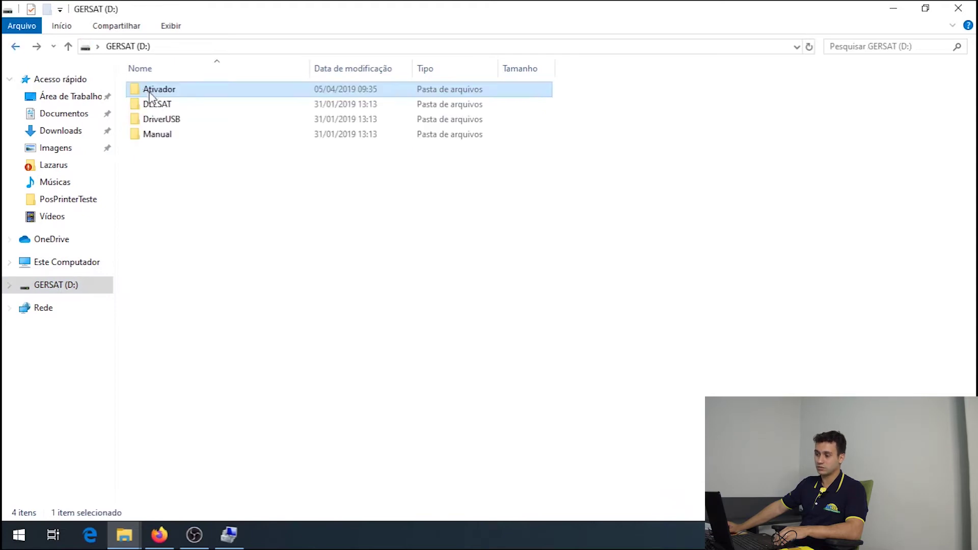
pyautogui.doubleClick(155, 118)
pyautogui.click(17, 47)
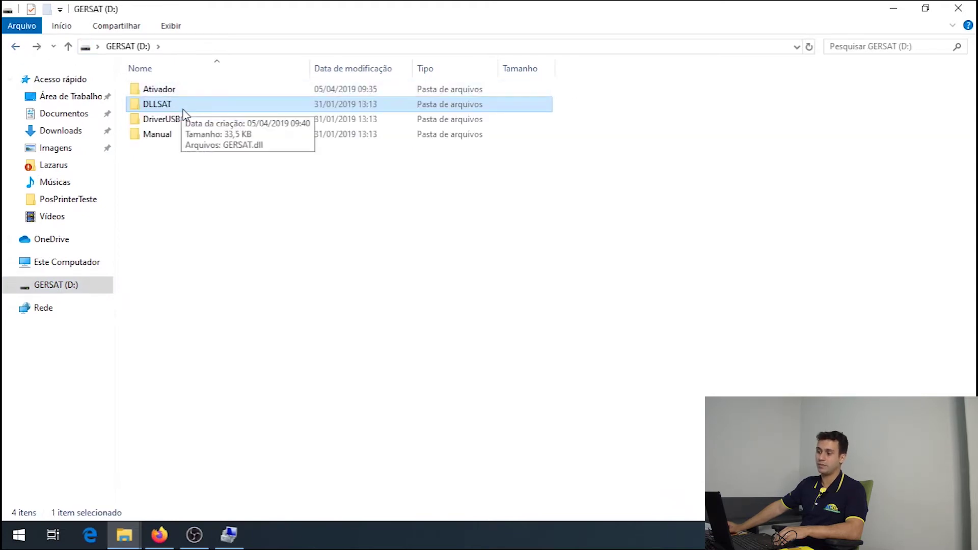
pyautogui.doubleClick(186, 119)
pyautogui.click(17, 47)
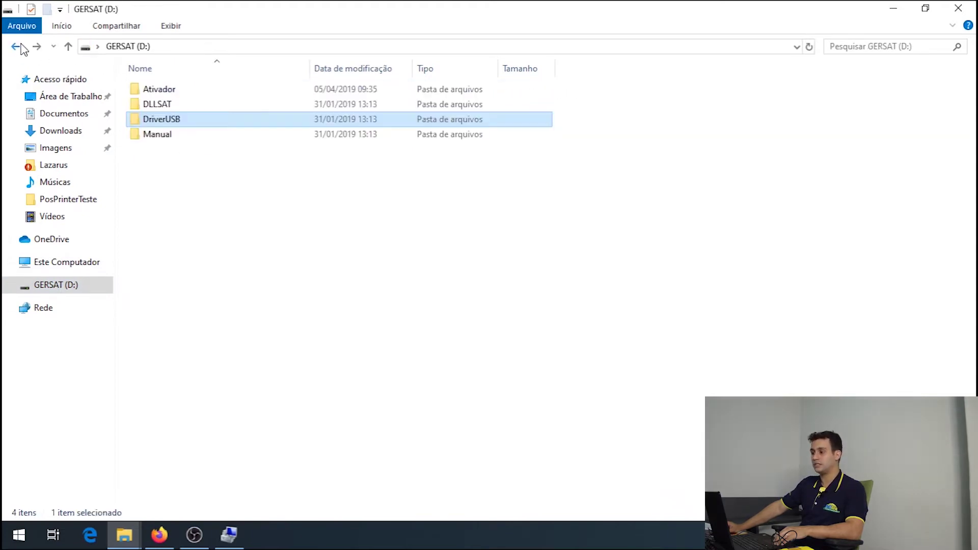
pyautogui.click(893, 9)
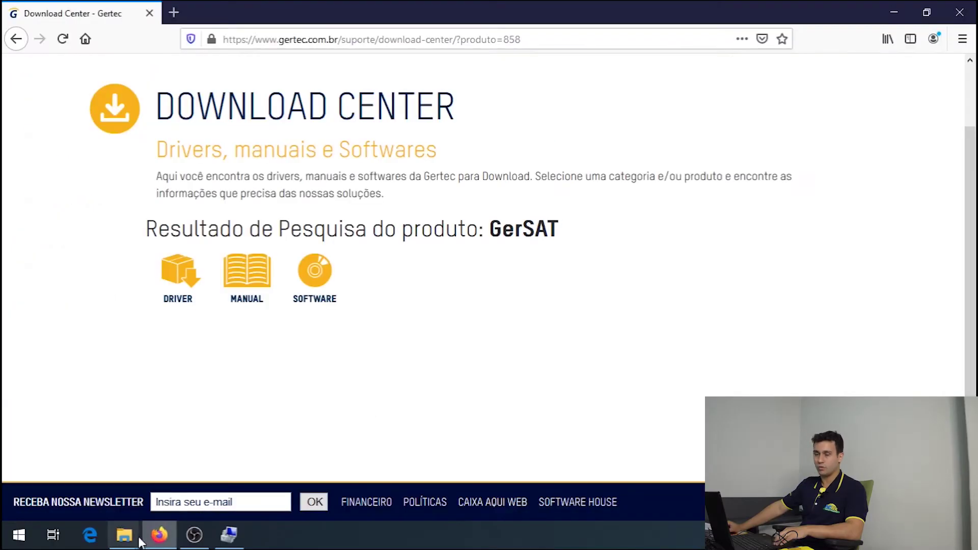
# Run Ativador_GerSAT_GerMFE from the Downloads folder.
pyautogui.moveTo(122, 544)
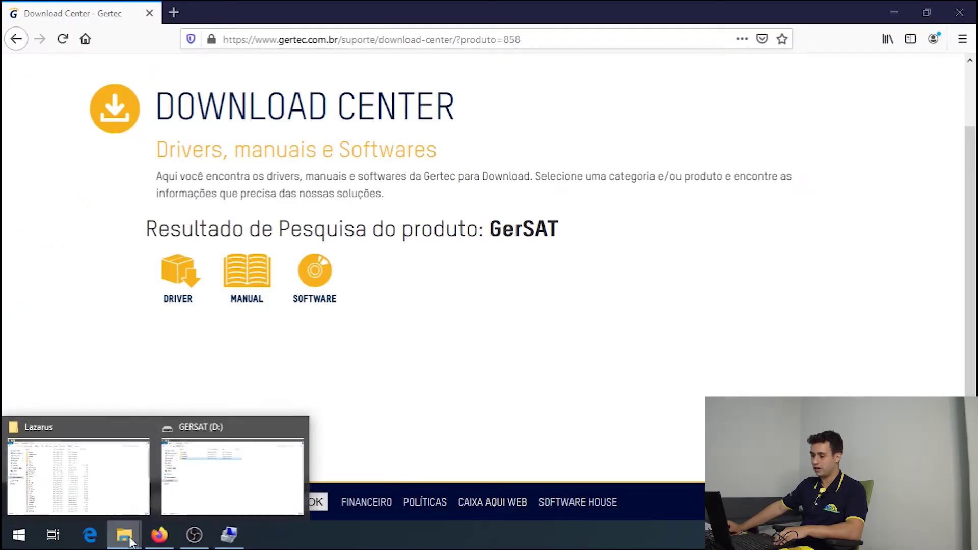
pyautogui.click(202, 504)
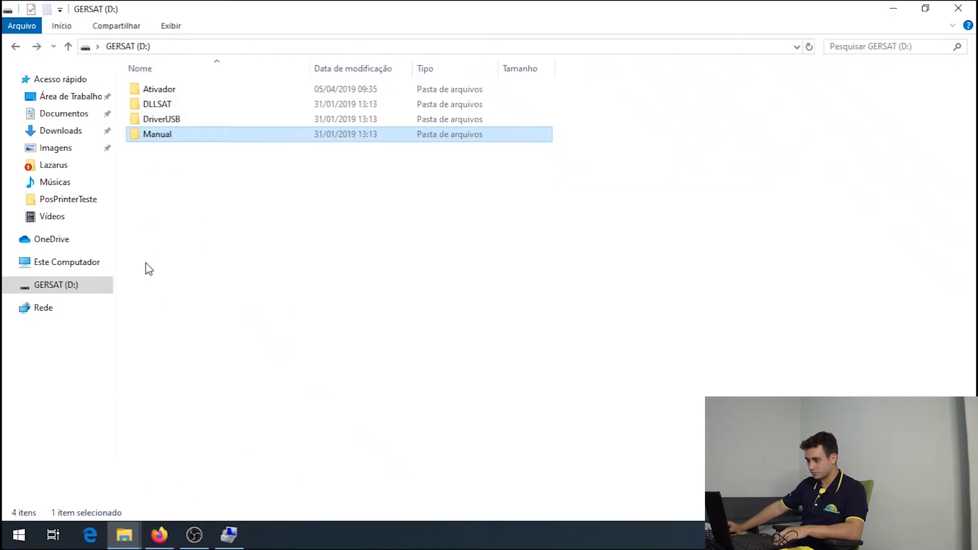
pyautogui.click(76, 134)
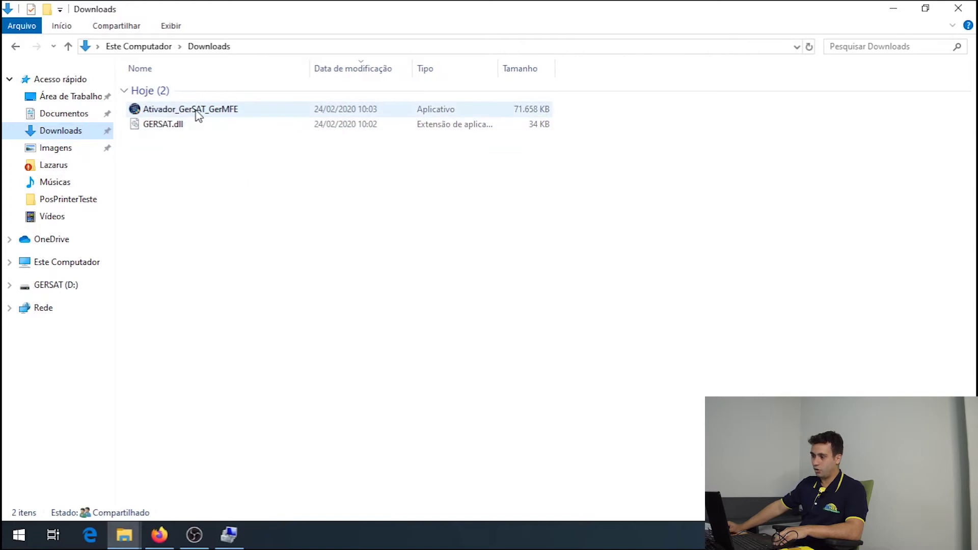
pyautogui.click(220, 111)
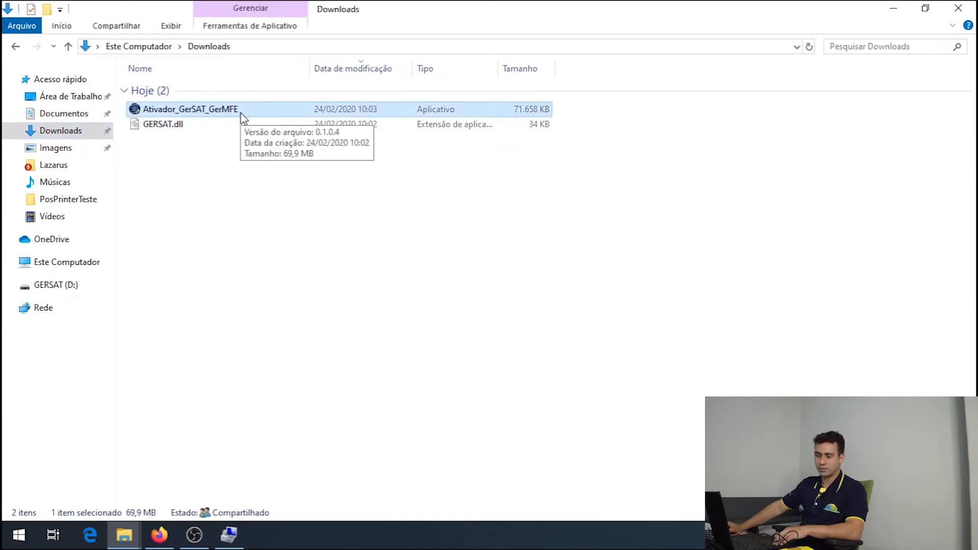
pyautogui.click(240, 119)
pyautogui.doubleClick(273, 116)
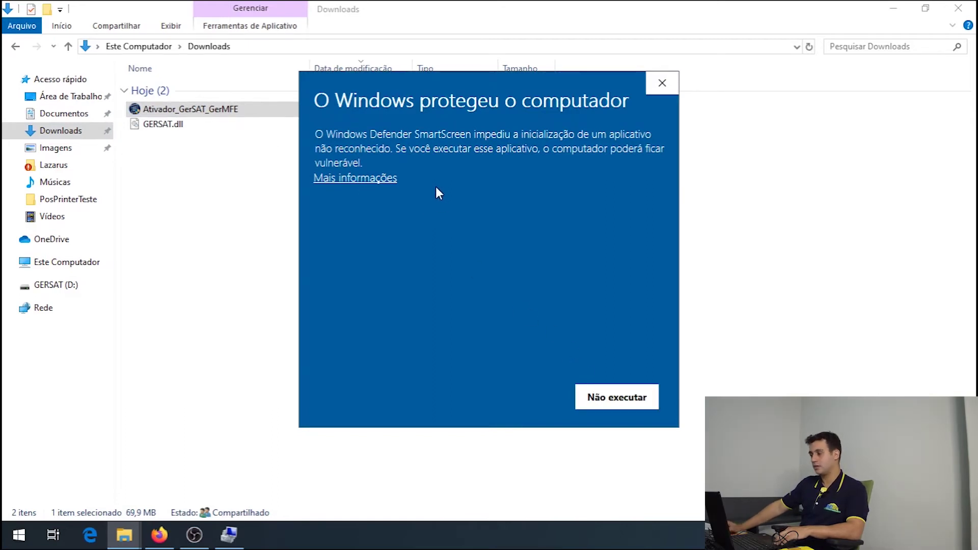
# Let Ativador_GerSAT_GerMFE.exe past SmartScreen and UAC, and start the GERTEC drivers installation.
pyautogui.click(385, 179)
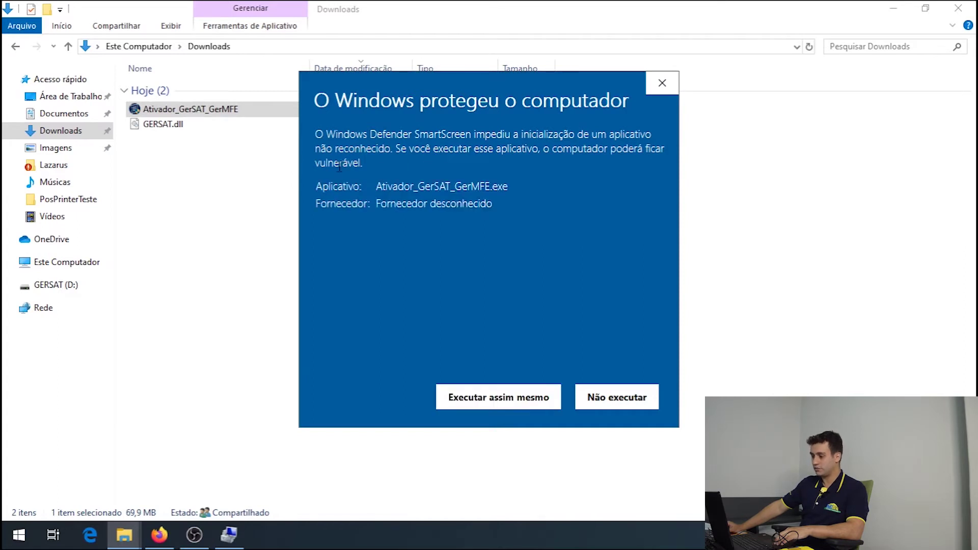
pyautogui.click(480, 397)
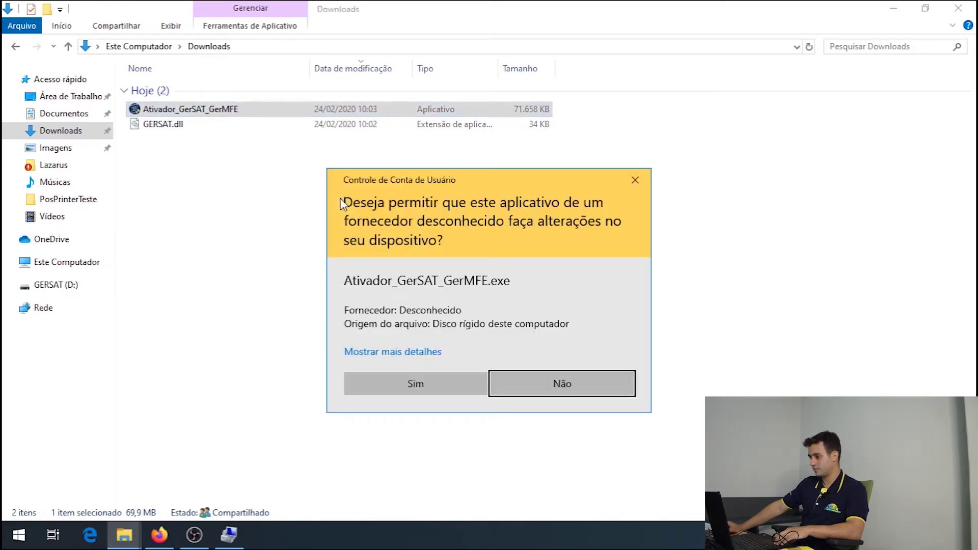
pyautogui.click(400, 393)
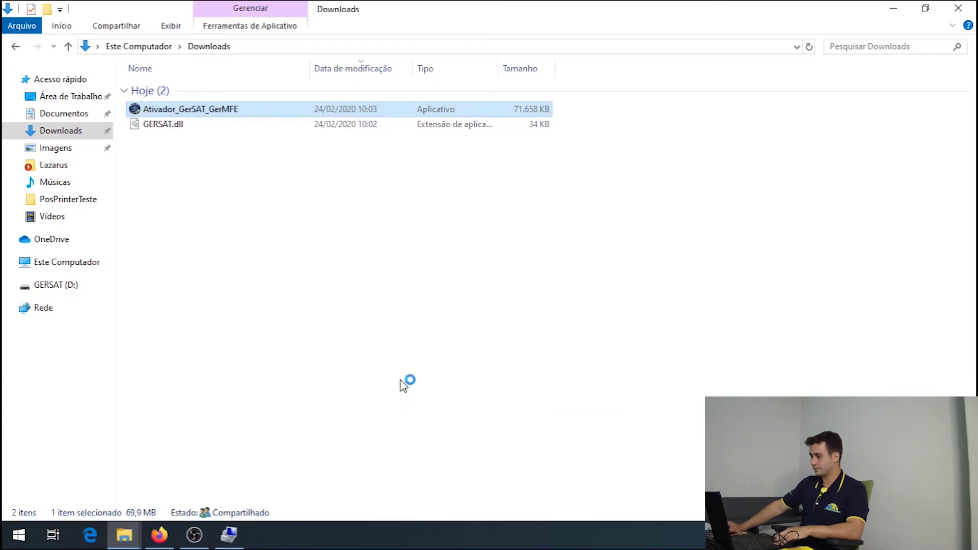
pyautogui.click(545, 384)
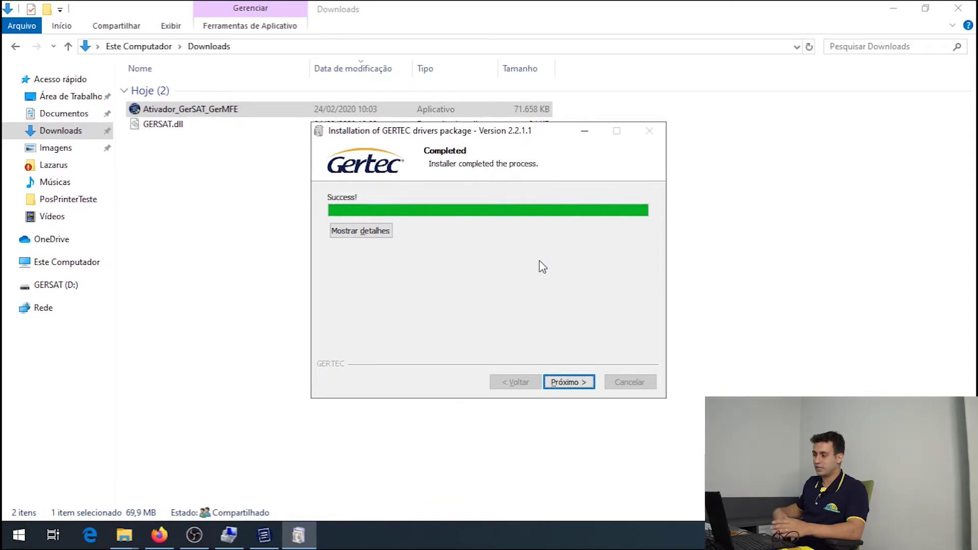
# Finish the GERTEC drivers package 2.2.1.1 installation and close the installer.
pyautogui.click(580, 381)
pyautogui.click(569, 386)
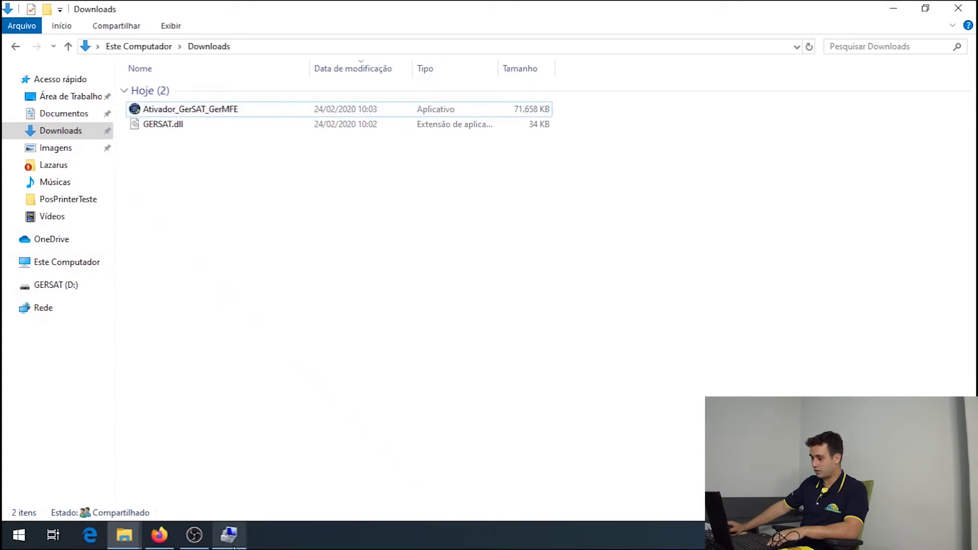
# Verify the GERSAT CF-e port in Computer Management, then launch Ativador Gertec 1.0.5.1.
pyautogui.click(229, 535)
pyautogui.click(267, 402)
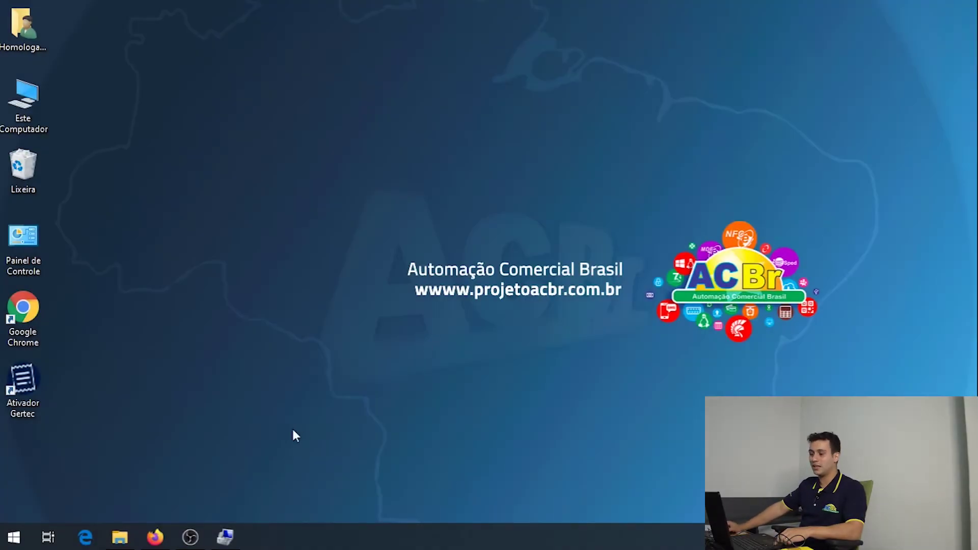
pyautogui.click(171, 342)
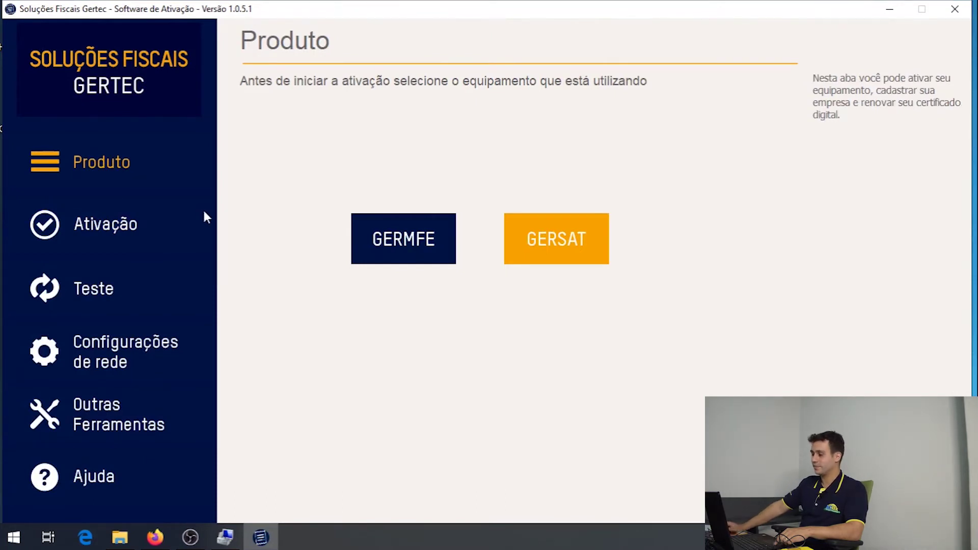
# Review the Ativação, Teste, network and Outras Ferramentas pages, open the GERSAT manual, return to Teste.
pyautogui.click(3, 230)
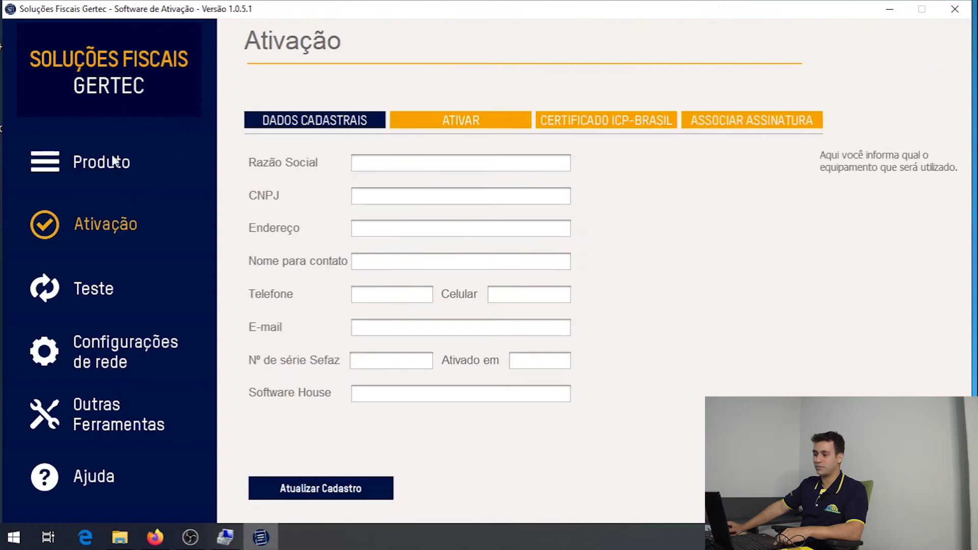
pyautogui.click(78, 286)
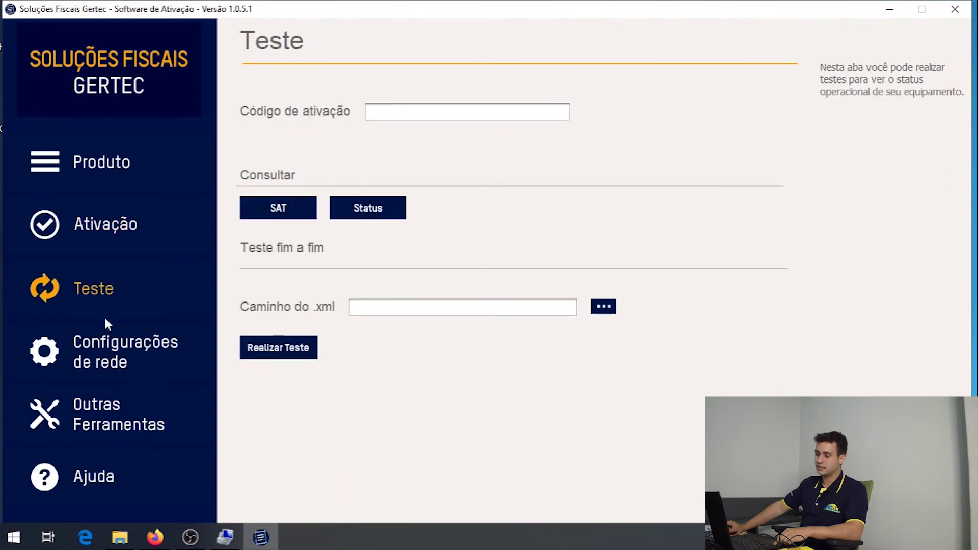
pyautogui.click(90, 351)
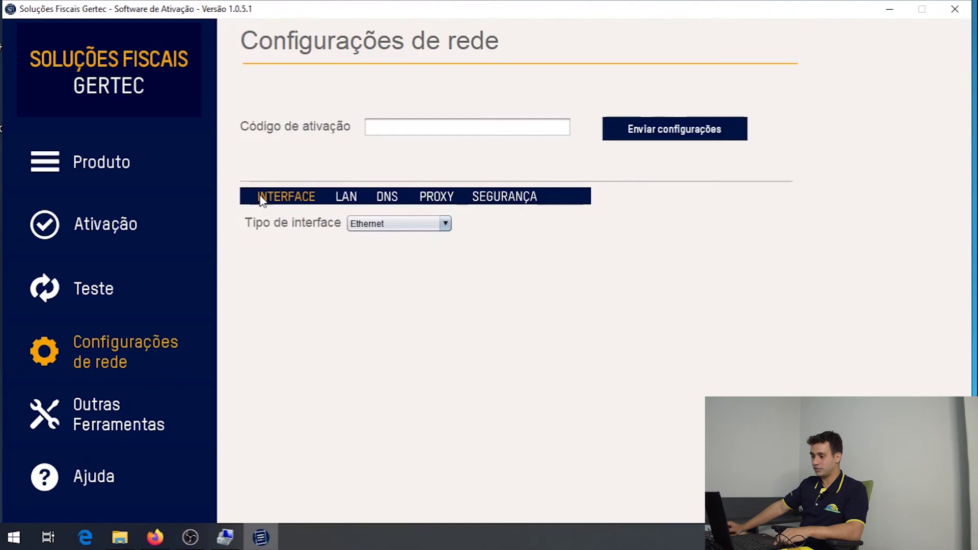
pyautogui.click(111, 419)
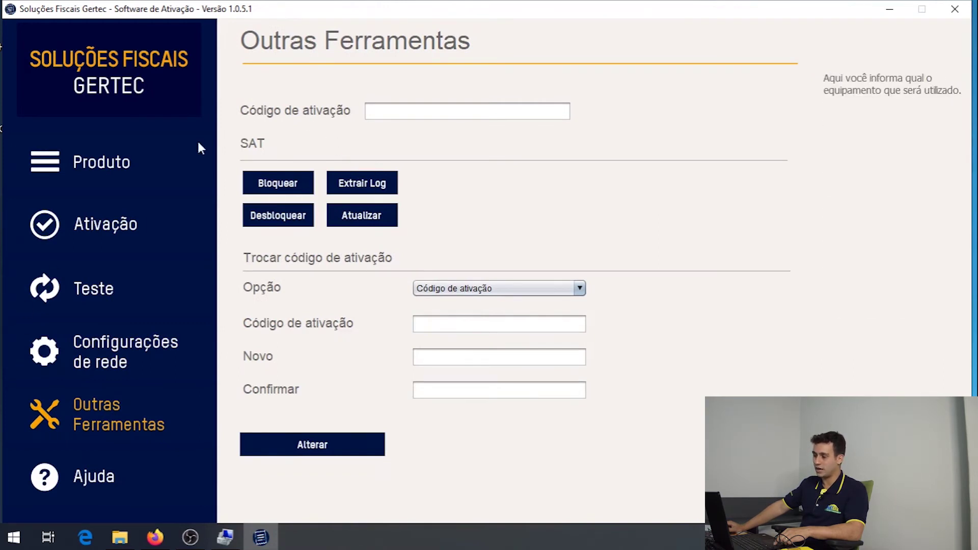
pyautogui.click(109, 476)
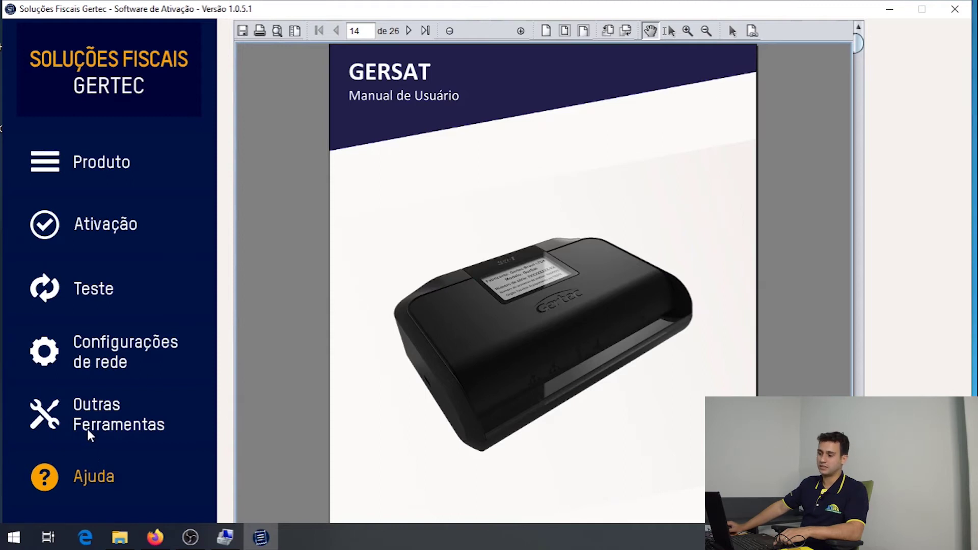
pyautogui.click(108, 288)
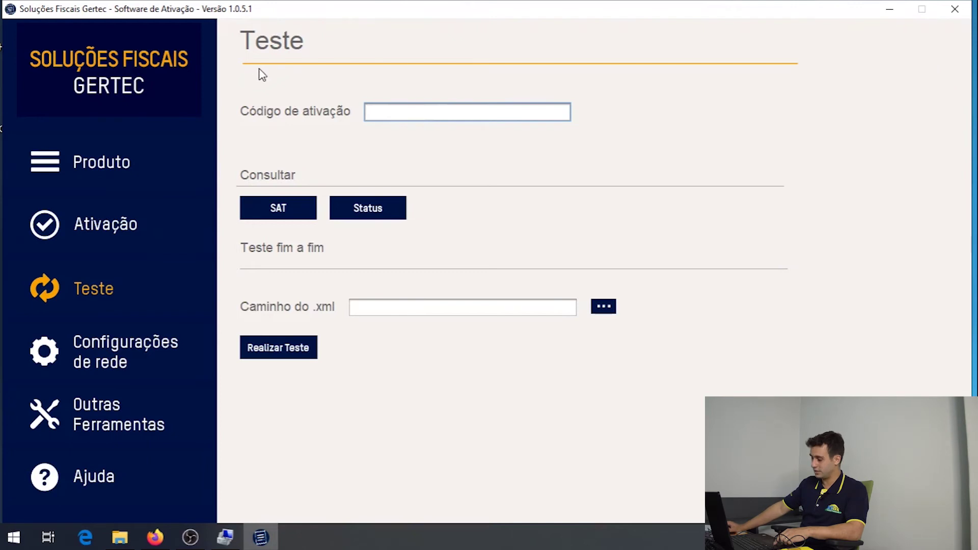
# Enter the activation code, run Consultar SAT, and acknowledge '08000 - SAT em operação'.
pyautogui.write('00000000')
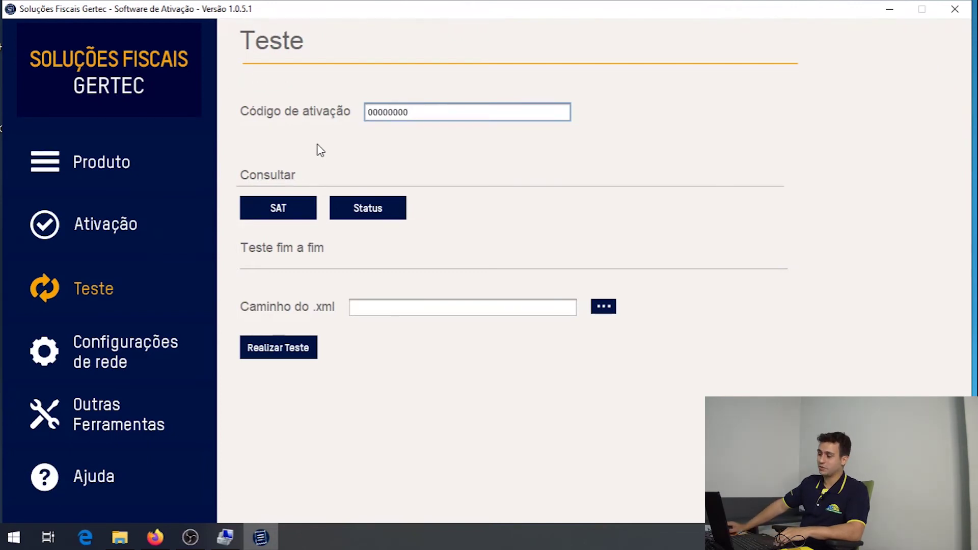
pyautogui.click(285, 212)
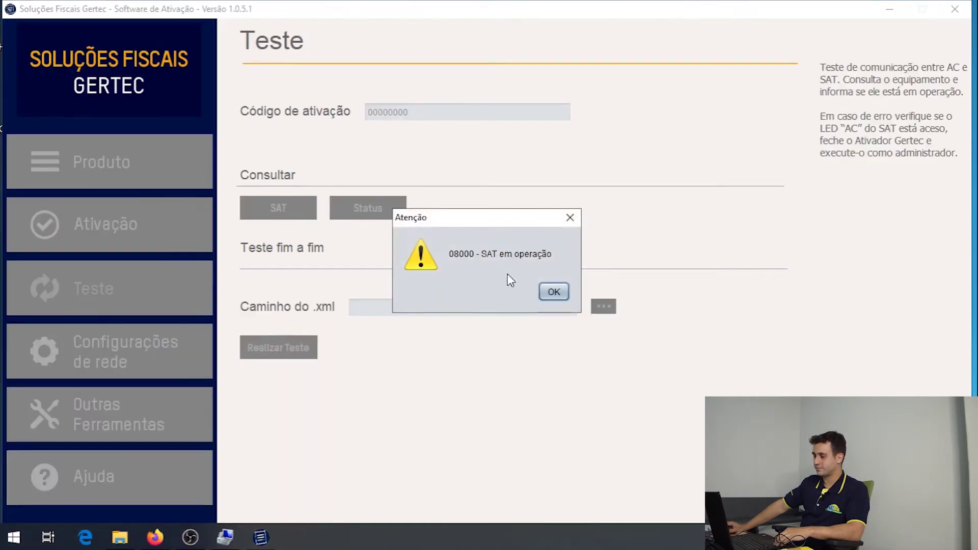
pyautogui.click(553, 291)
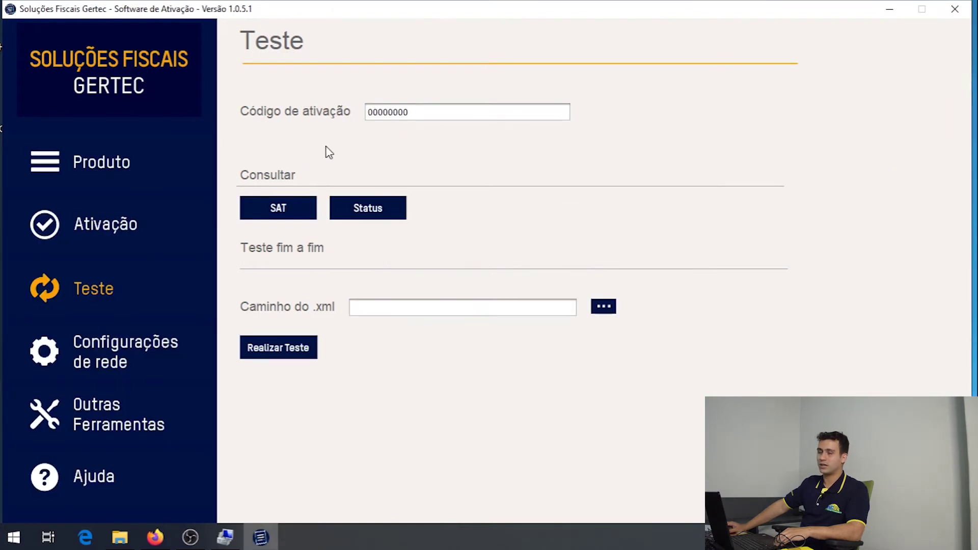
pyautogui.click(356, 207)
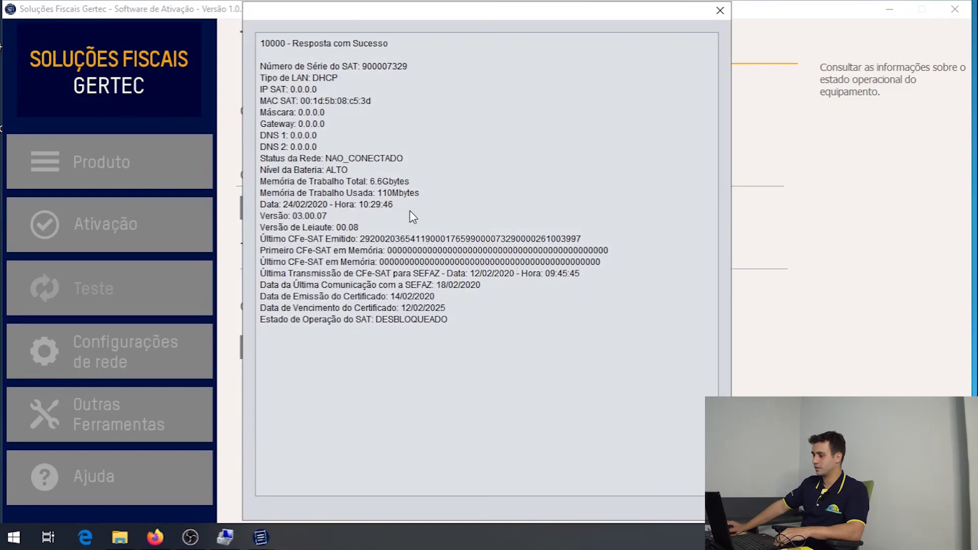
pyautogui.click(720, 11)
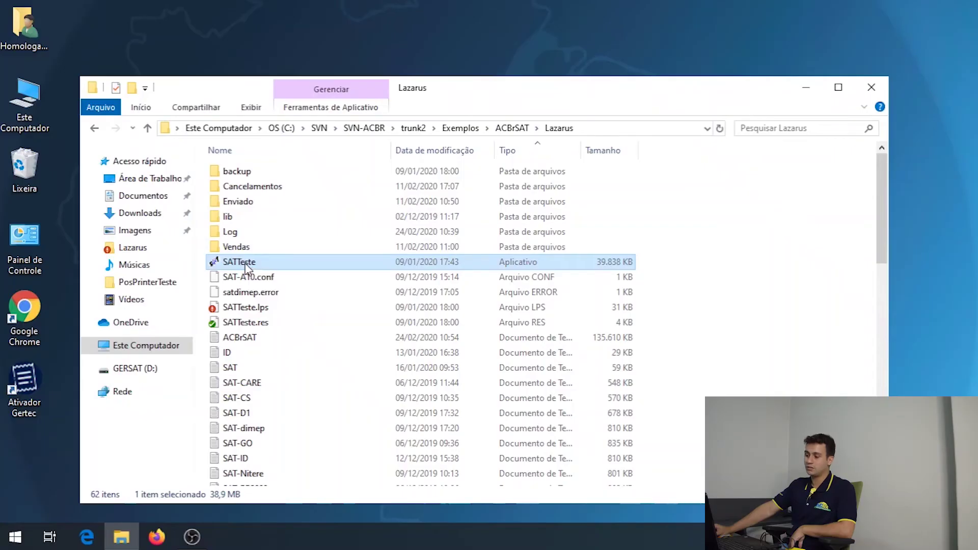
# Open the context menu of SATTeste in the ACBrSAT Lazarus folder.
pyautogui.rightClick(246, 264)
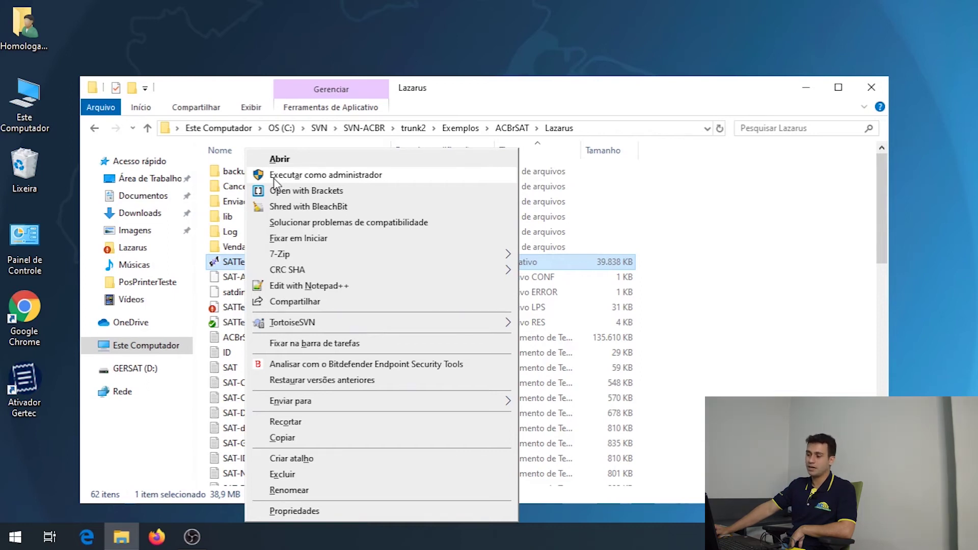
# Run SATTeste as administrator and approve the UAC prompt.
pyautogui.click(274, 178)
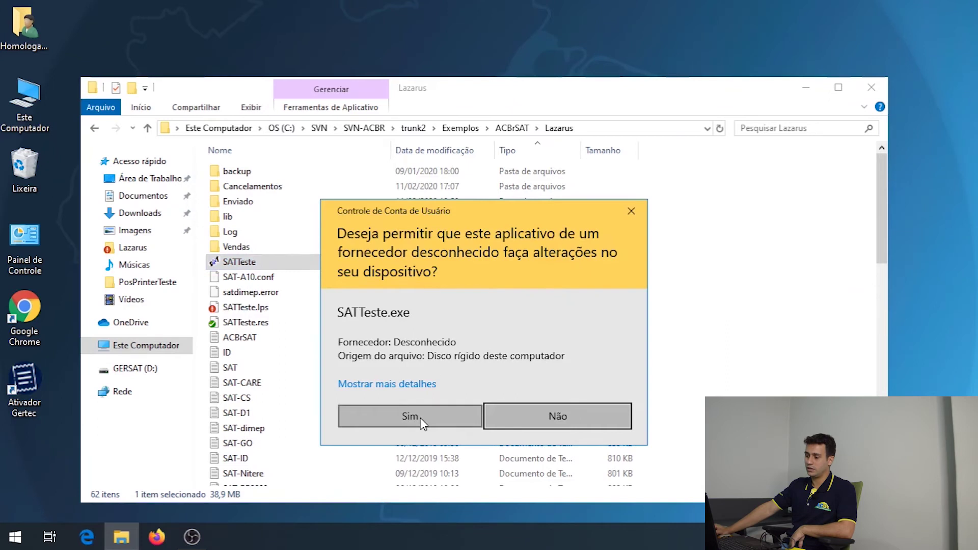
pyautogui.click(413, 416)
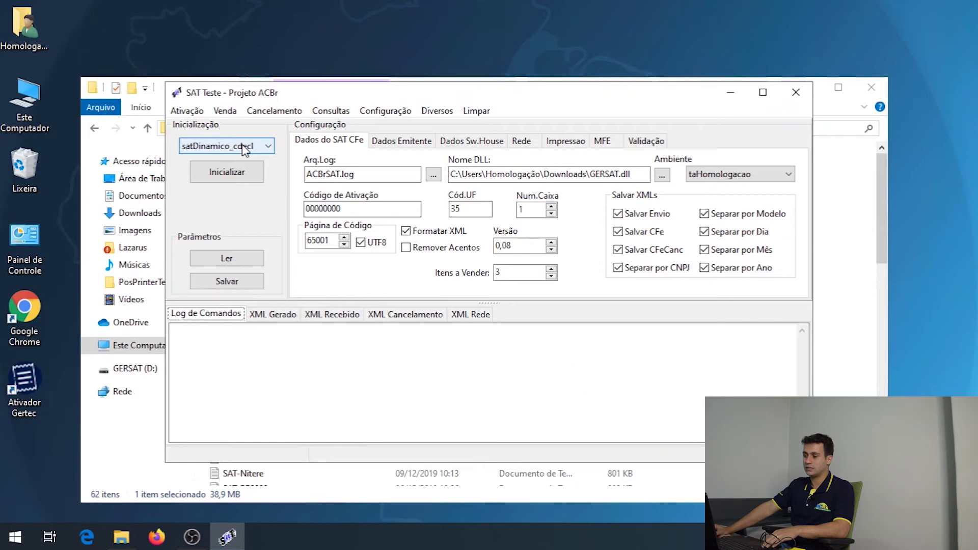
# Initialize ACBrSAT with the satDinamico_cdecl model and GERSAT.dll library, then view the Dados Emitente data.
pyautogui.click(243, 147)
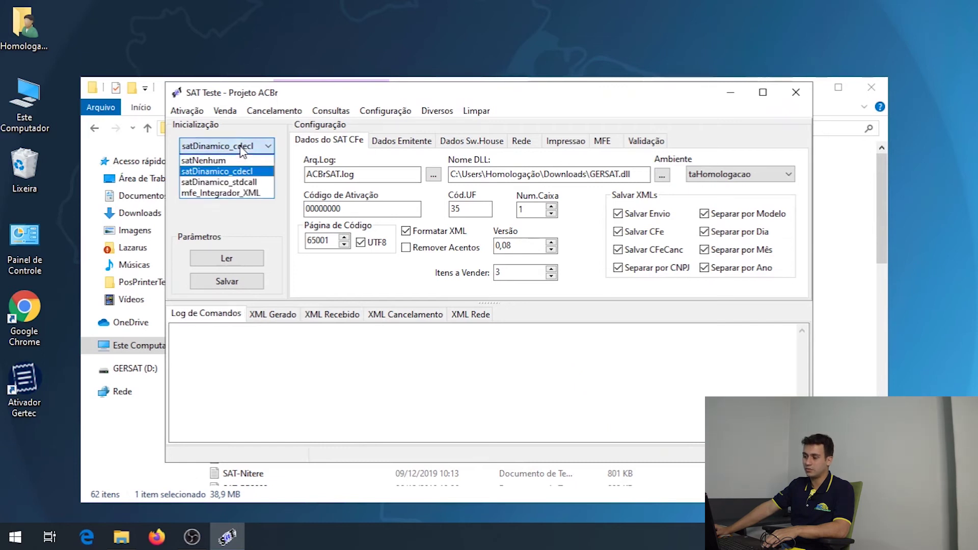
pyautogui.click(246, 148)
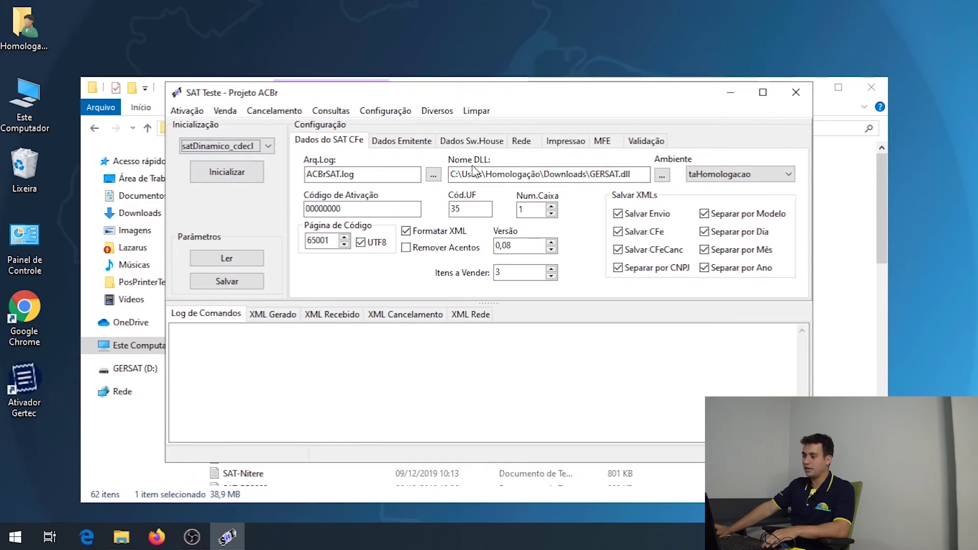
pyautogui.moveTo(636, 176); pyautogui.dragTo(444, 187)
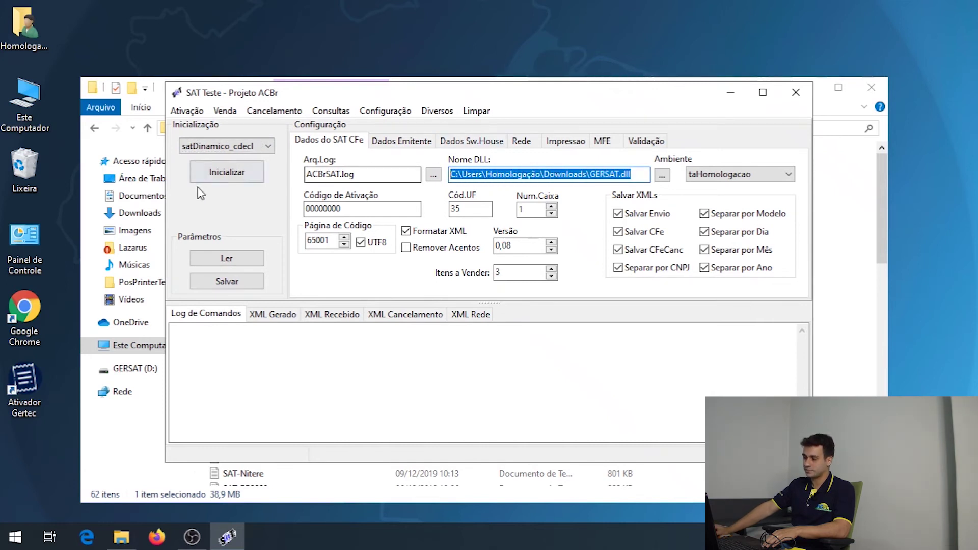
pyautogui.click(229, 176)
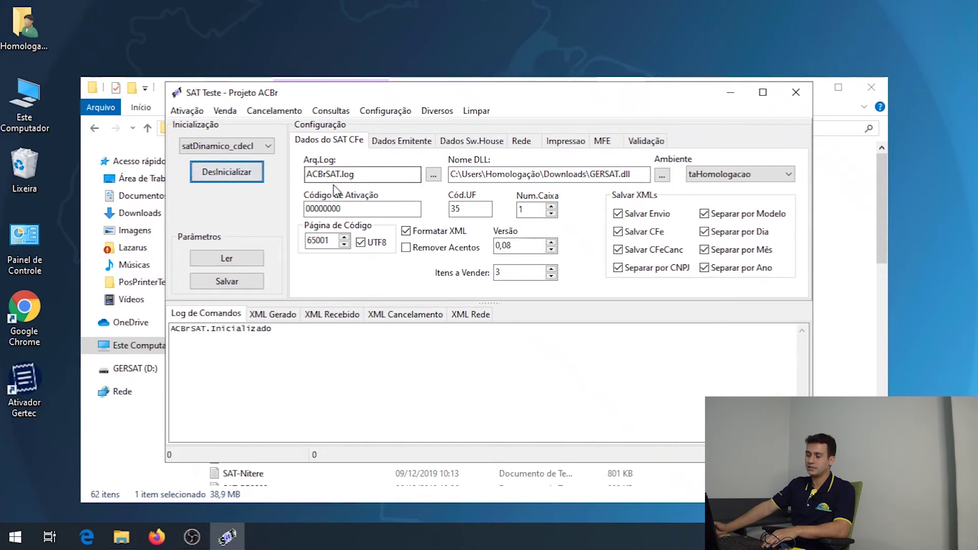
pyautogui.click(393, 144)
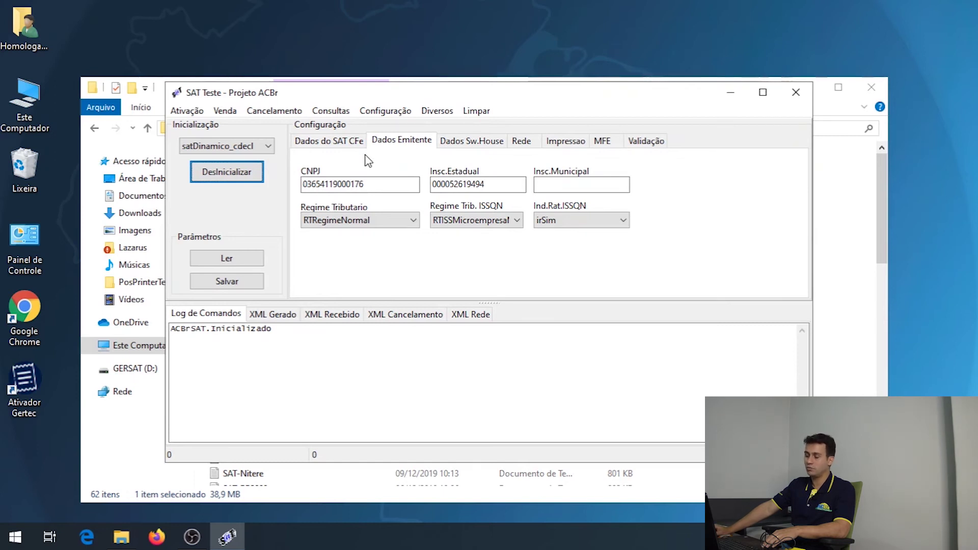
# Run Consultar SAT from the Dados do SAT CFe tab, getting '08000|SAT em operação'.
pyautogui.click(335, 148)
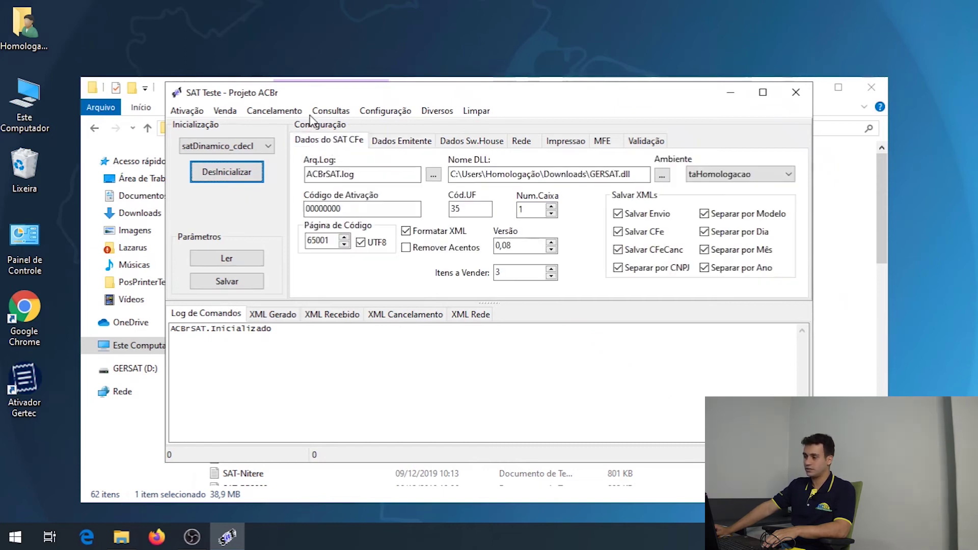
pyautogui.click(332, 111)
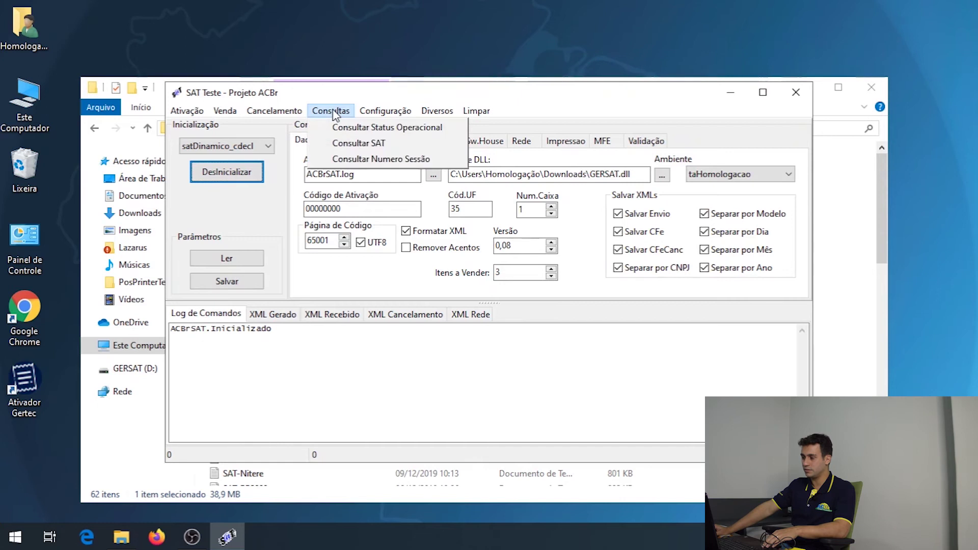
pyautogui.click(356, 146)
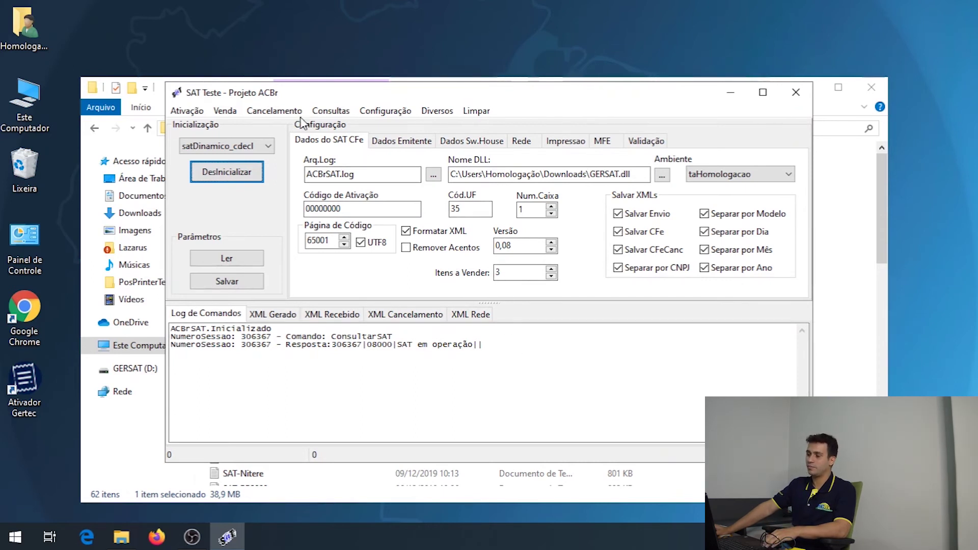
pyautogui.click(218, 112)
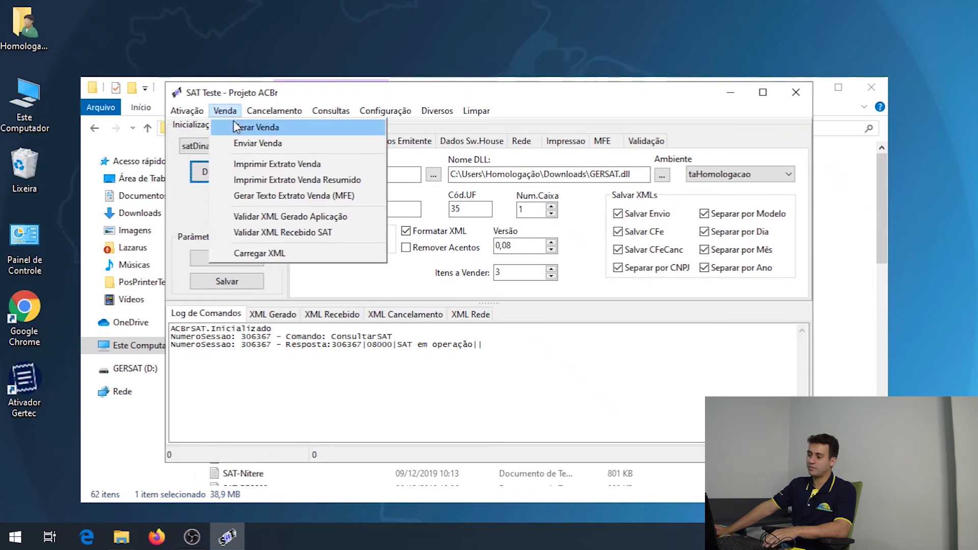
# Generate a test sale XML and send it to the SAT, receiving the CF-e with code 6000.
pyautogui.click(238, 128)
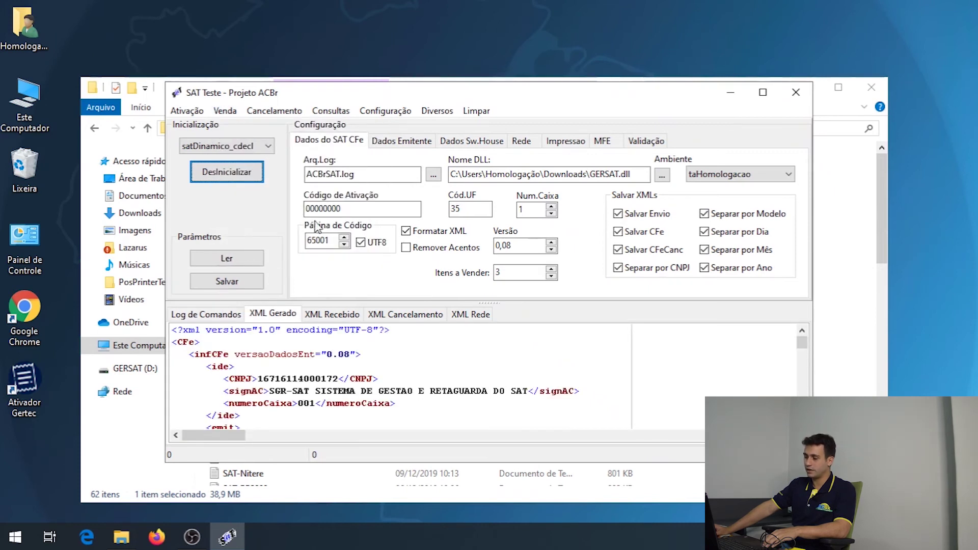
pyautogui.scroll(-5, 313, 374)
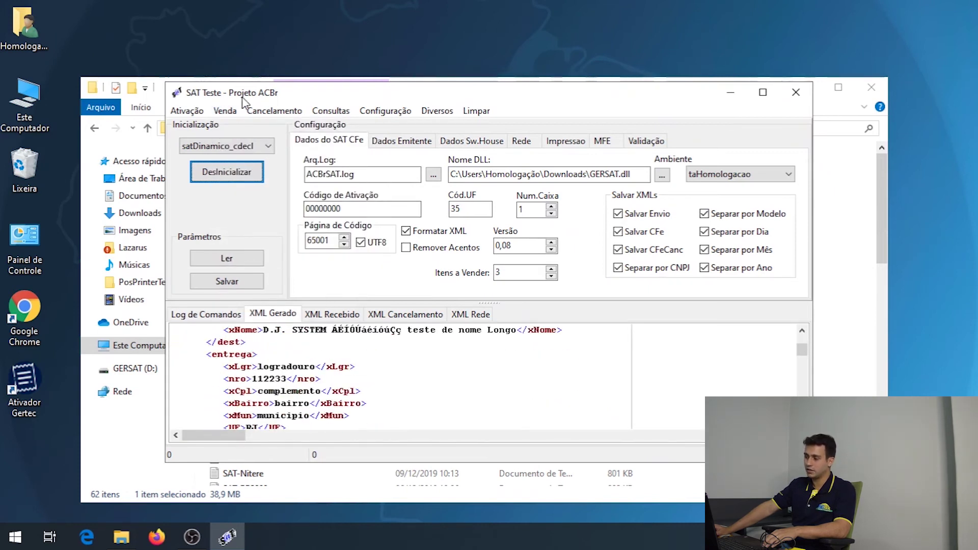
pyautogui.click(228, 111)
pyautogui.click(268, 145)
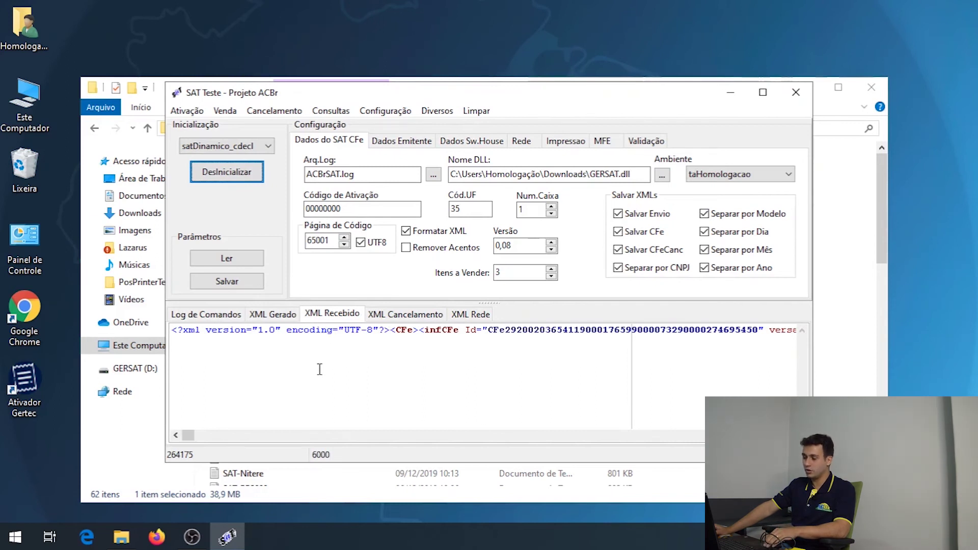
pyautogui.click(843, 230)
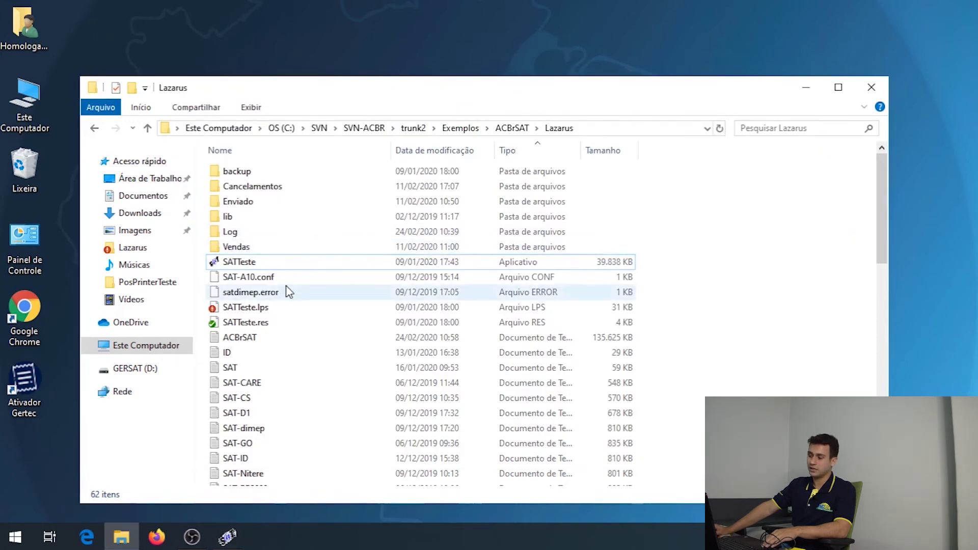
# Open the ACBrSAT log from the Lazarus folder with Edit with Notepad++.
pyautogui.scroll(-1, 265, 306)
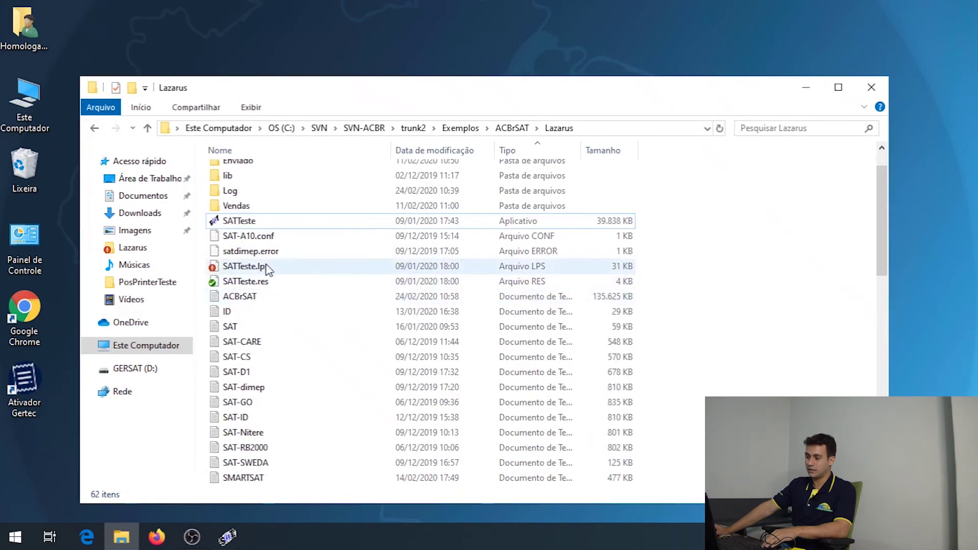
pyautogui.rightClick(242, 298)
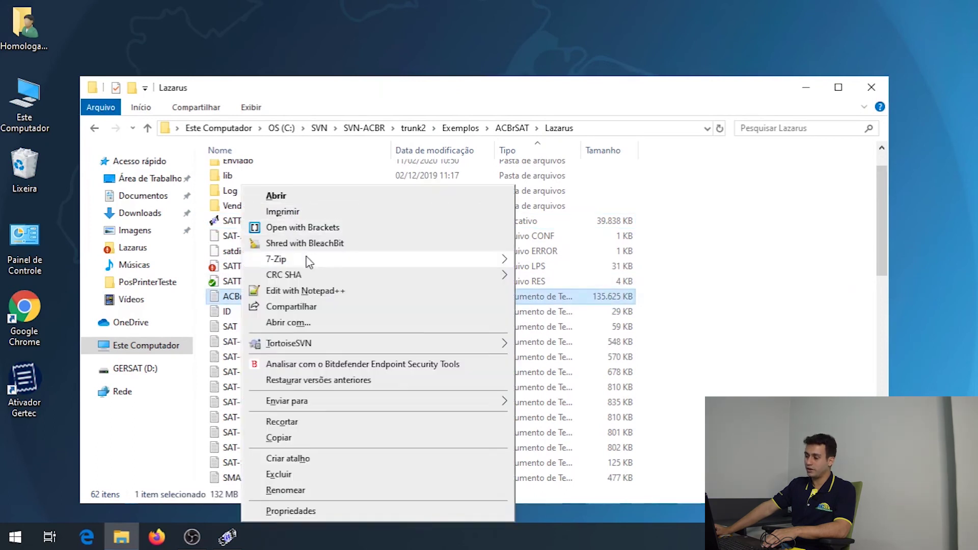
pyautogui.click(323, 290)
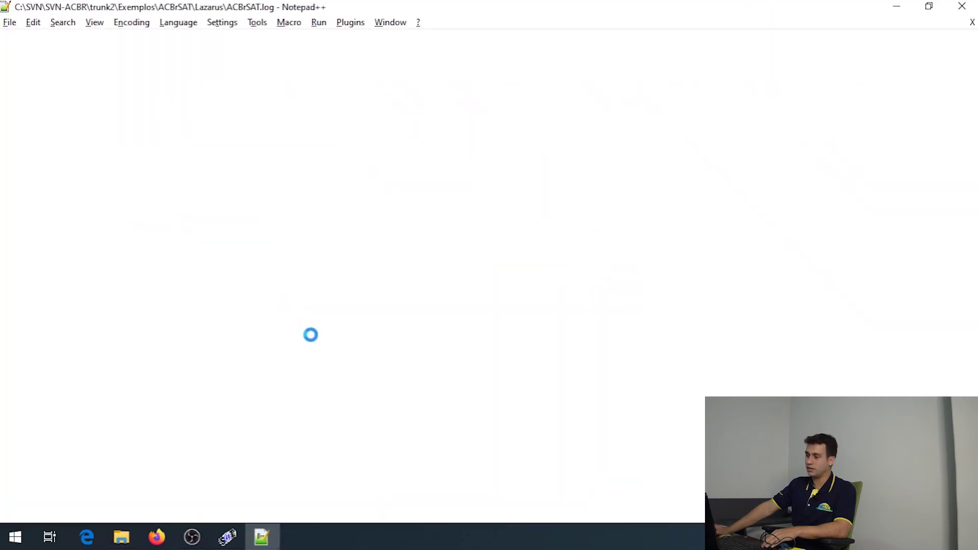
# Check the Inicio do Envio entry and 06000 response in ACBrSAT.log, then return to SAT Teste.
pyautogui.scroll(-15, 922, 366)
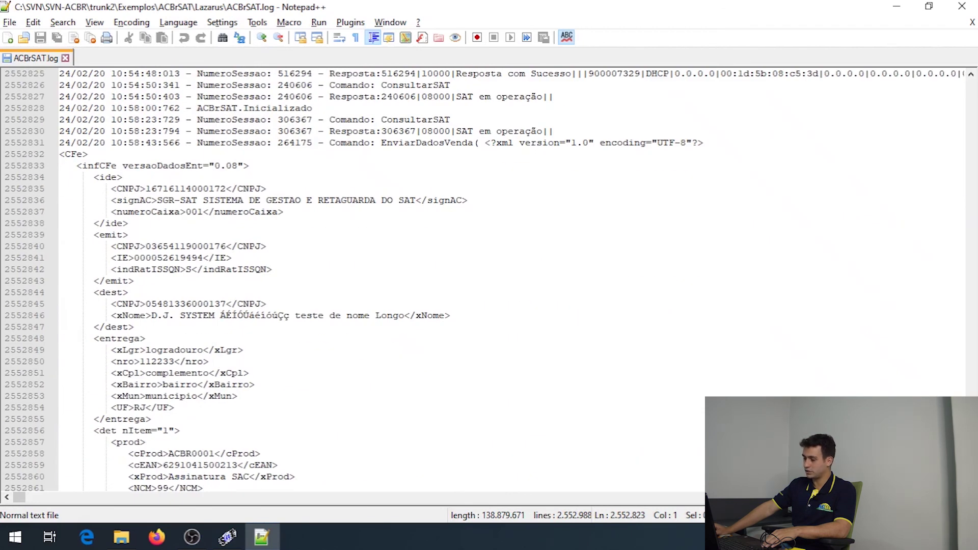
pyautogui.scroll(-1, 498, 281)
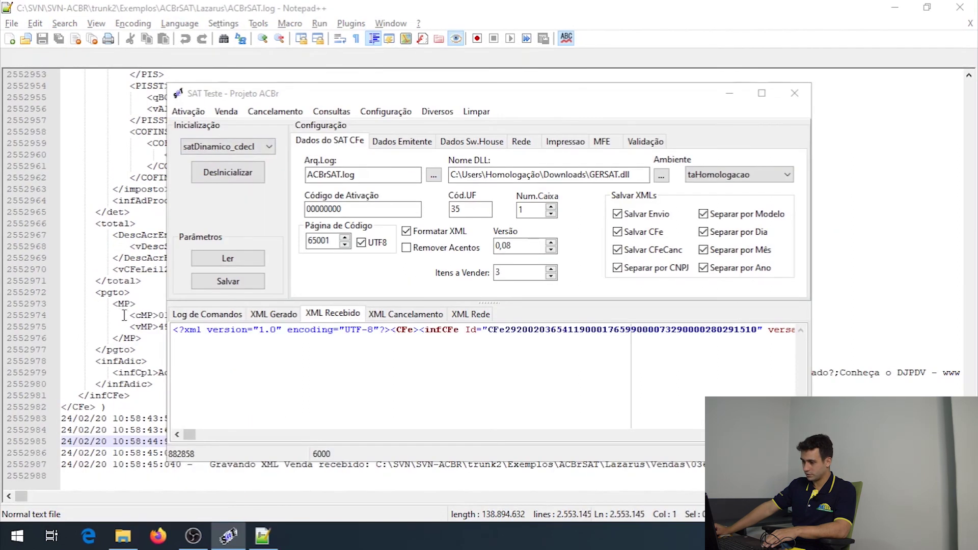
pyautogui.click(729, 94)
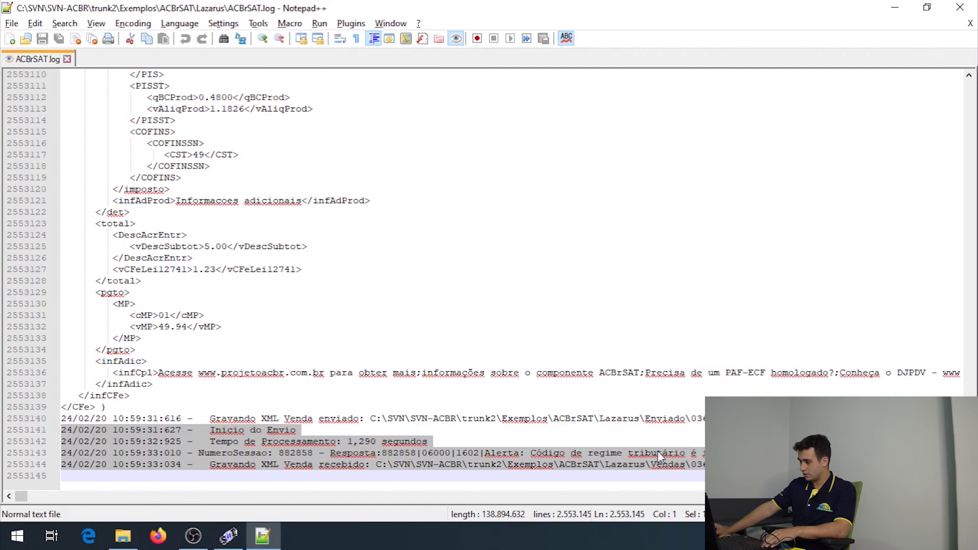
pyautogui.click(554, 425)
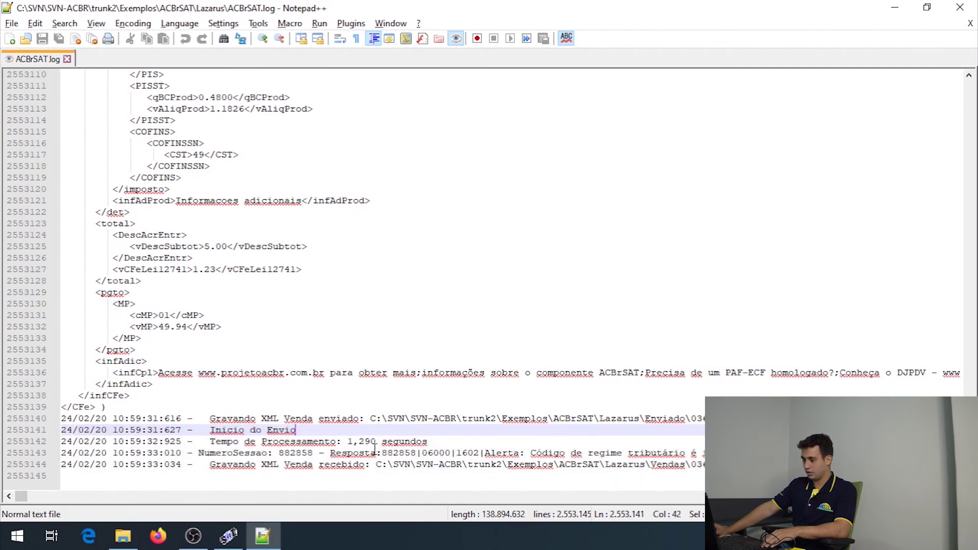
pyautogui.click(228, 536)
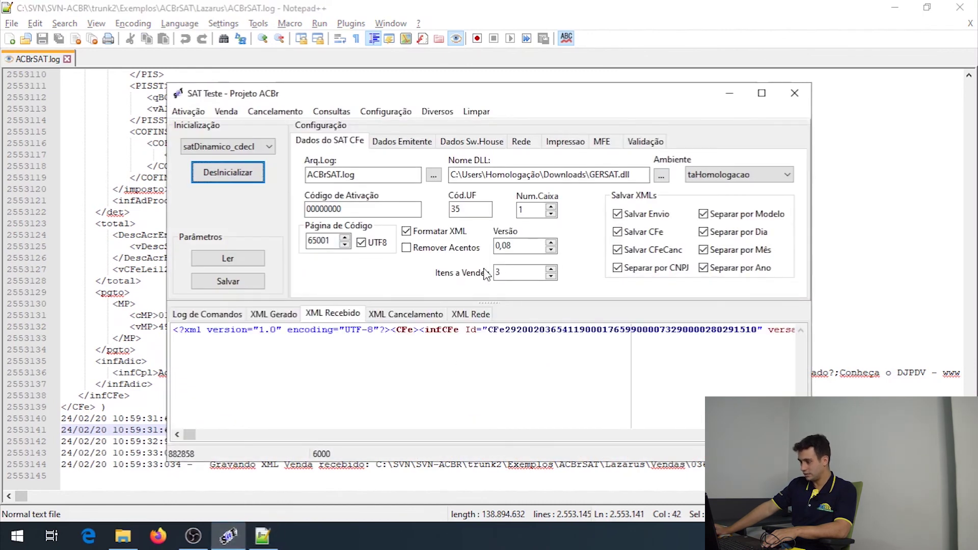
pyautogui.click(518, 271)
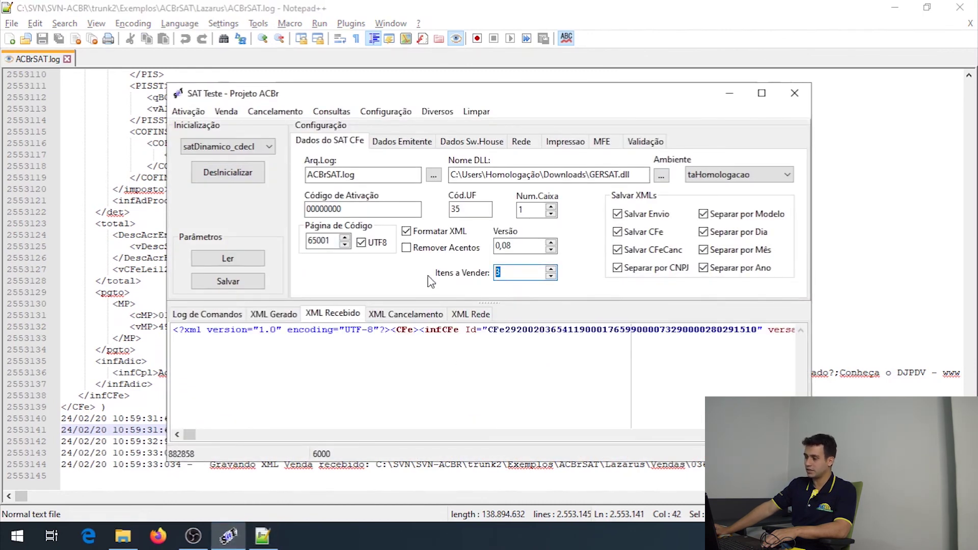